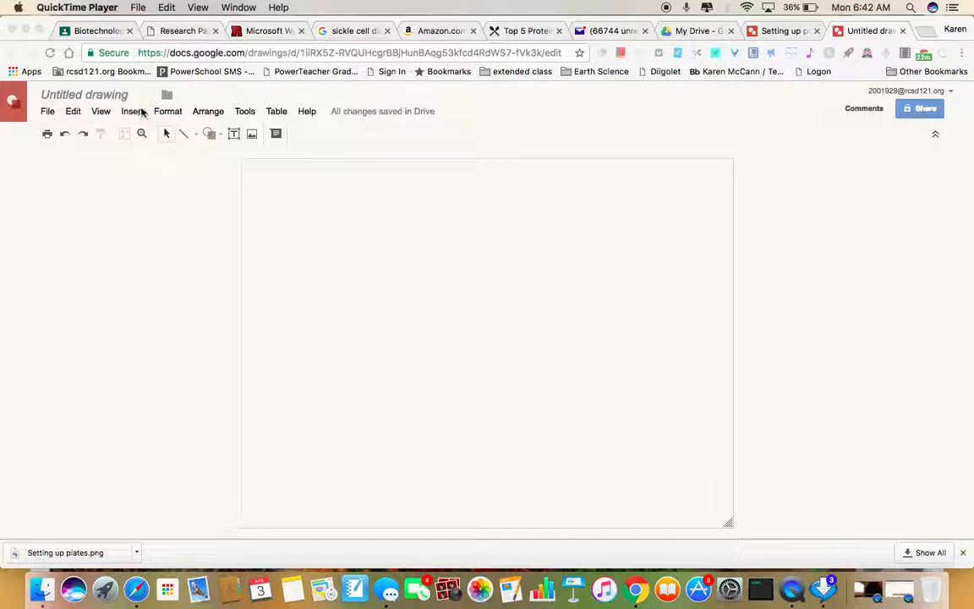
- Insert the image Setting up plates.png from the Downloads folder into the blank drawing
{"action": "left_click", "coordinate": [132, 111]}
{"action": "left_click", "coordinate": [134, 113]}
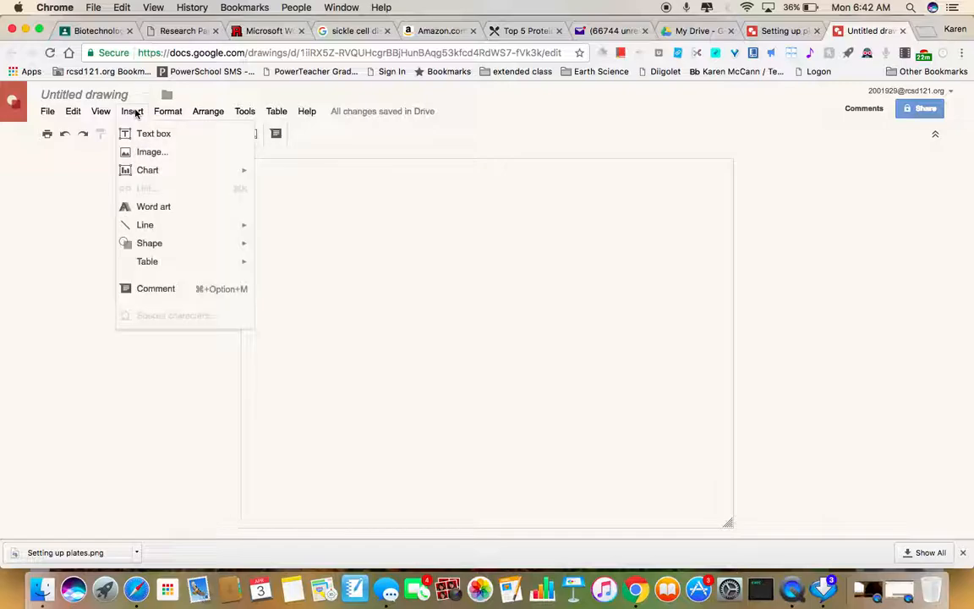
{"action": "left_click", "coordinate": [151, 153]}
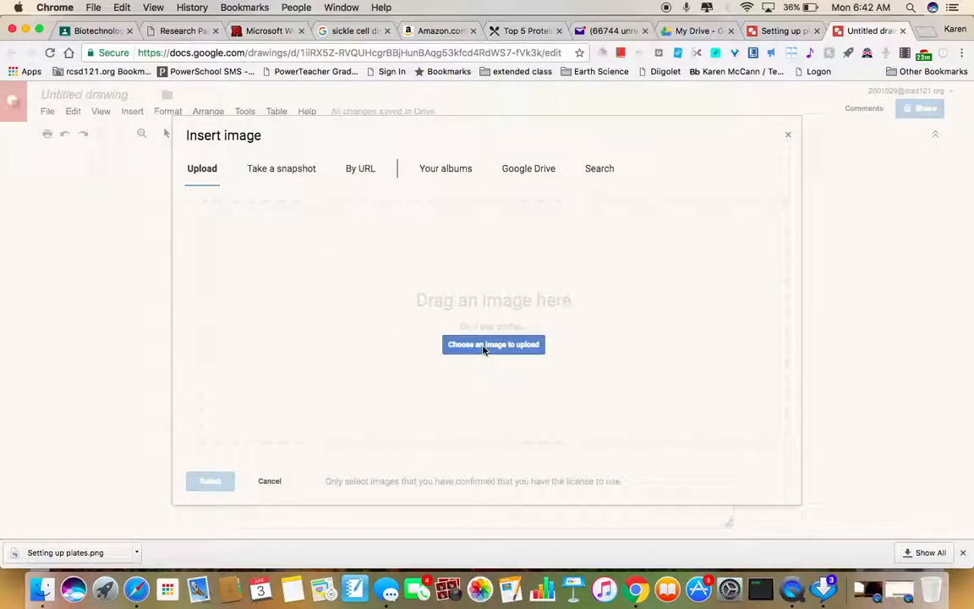
{"action": "left_click", "coordinate": [484, 349]}
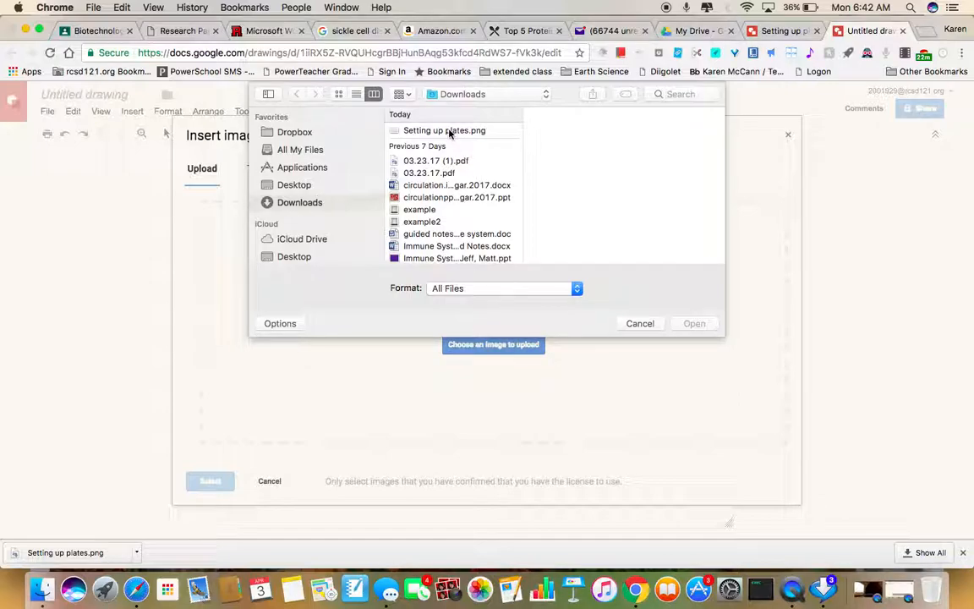
{"action": "left_click", "coordinate": [449, 132]}
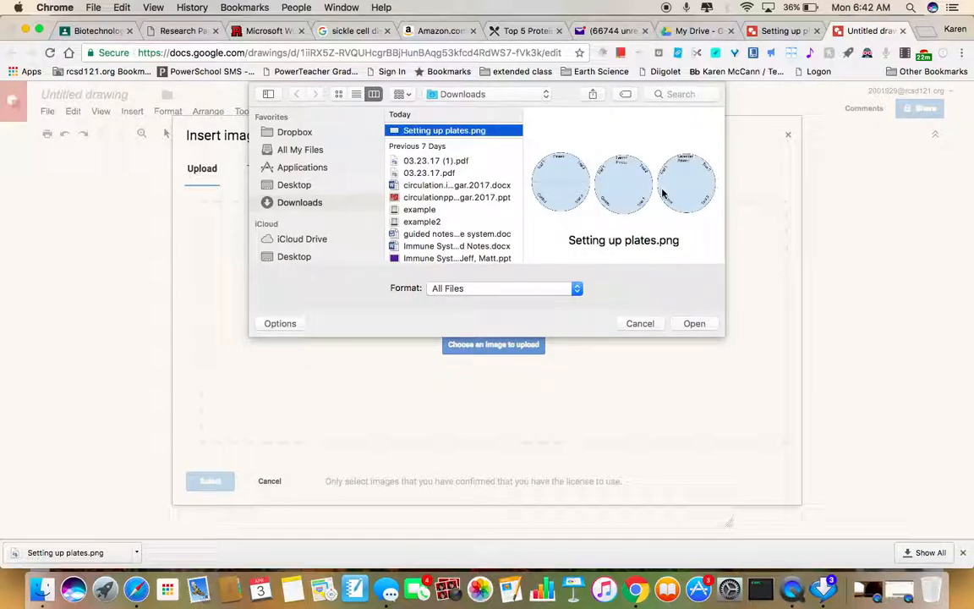
{"action": "left_click", "coordinate": [693, 323]}
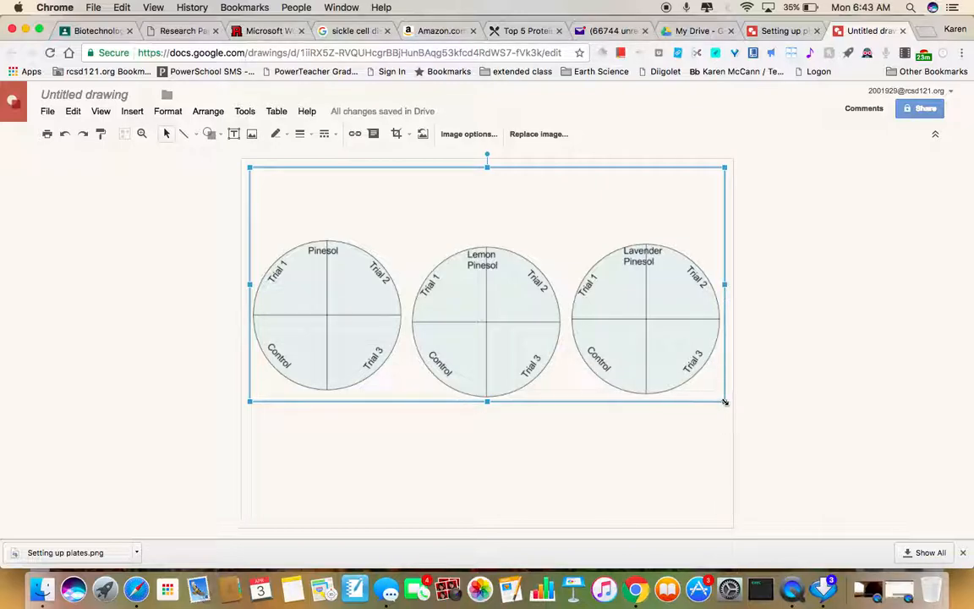
- Shrink the plates image to less than half its width and move it into the upper-left corner of the canvas
{"action": "left_click_drag", "start_coordinate": [725, 403], "coordinate": [323, 272]}
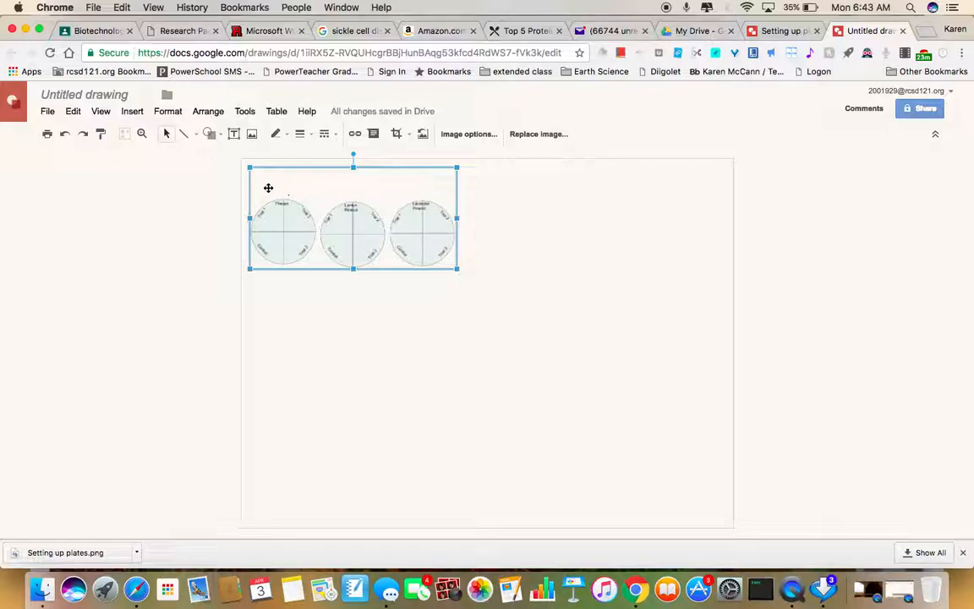
{"action": "left_click_drag", "start_coordinate": [380, 196], "coordinate": [376, 171]}
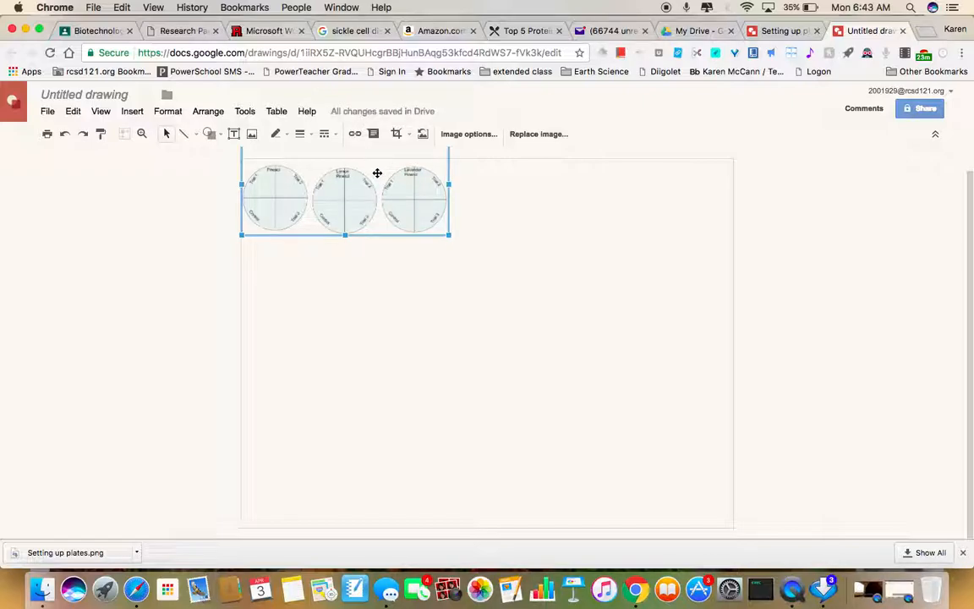
{"action": "left_click_drag", "start_coordinate": [377, 172], "coordinate": [379, 182]}
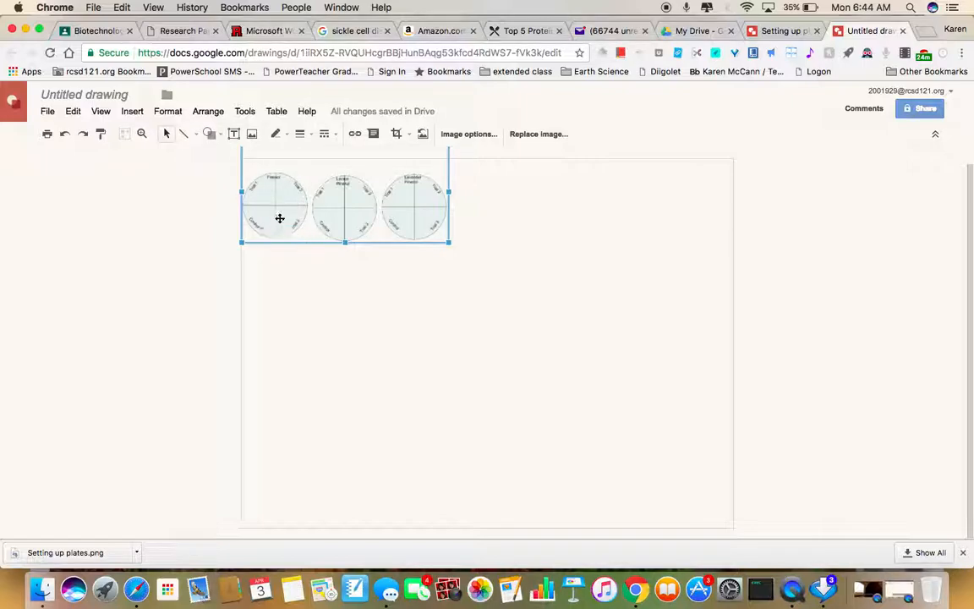
- Draw a circle about the size of one plate to the right of the plates image, leaving a gap
{"action": "left_click", "coordinate": [219, 137]}
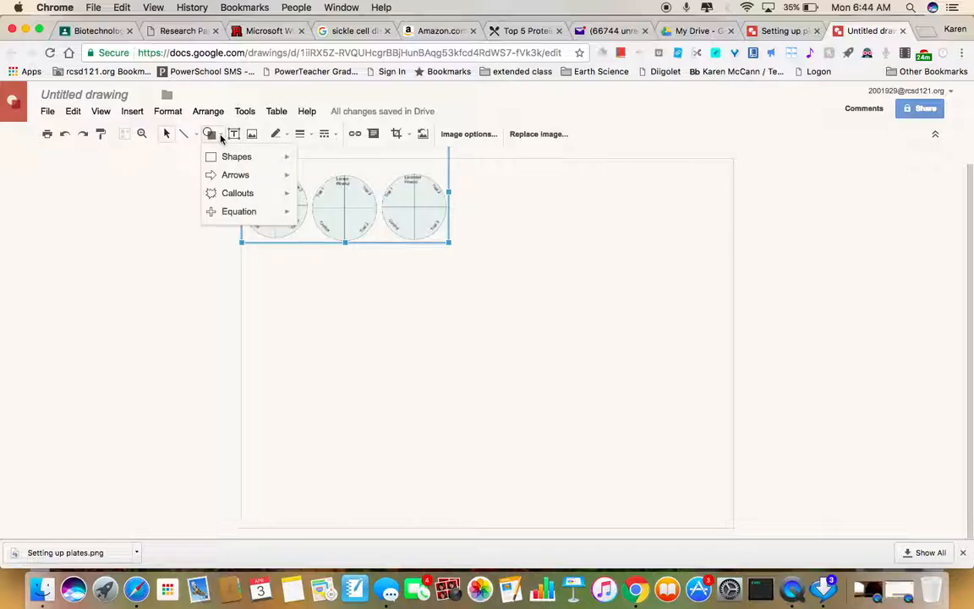
{"action": "mouse_move", "coordinate": [250, 159]}
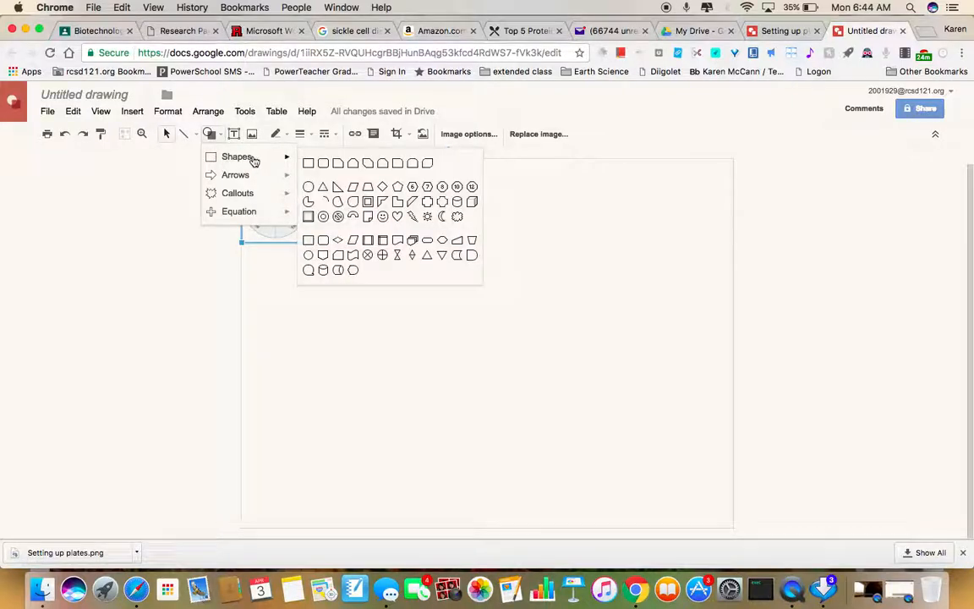
{"action": "left_click", "coordinate": [308, 184]}
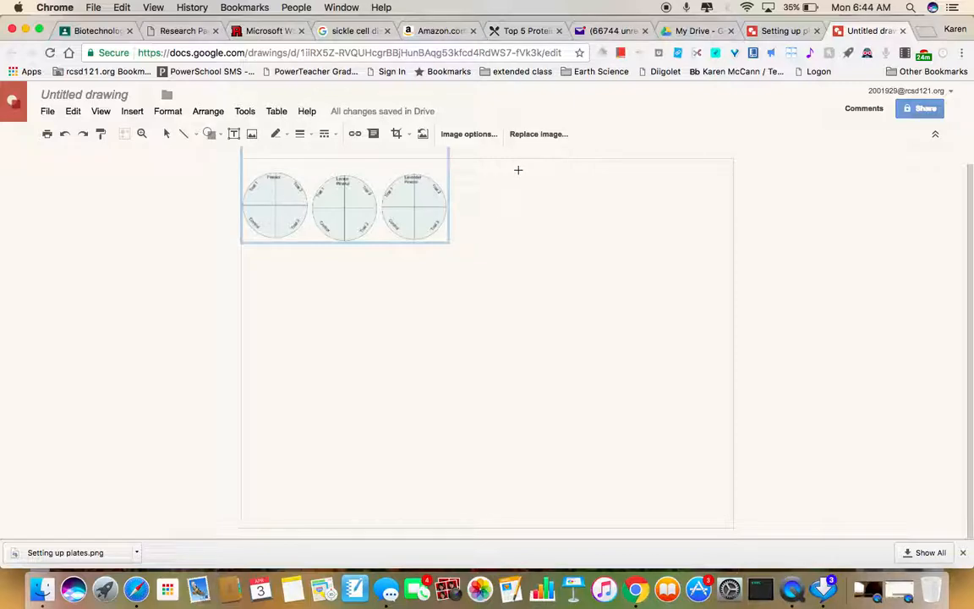
{"action": "left_click_drag", "start_coordinate": [518, 170], "coordinate": [587, 242]}
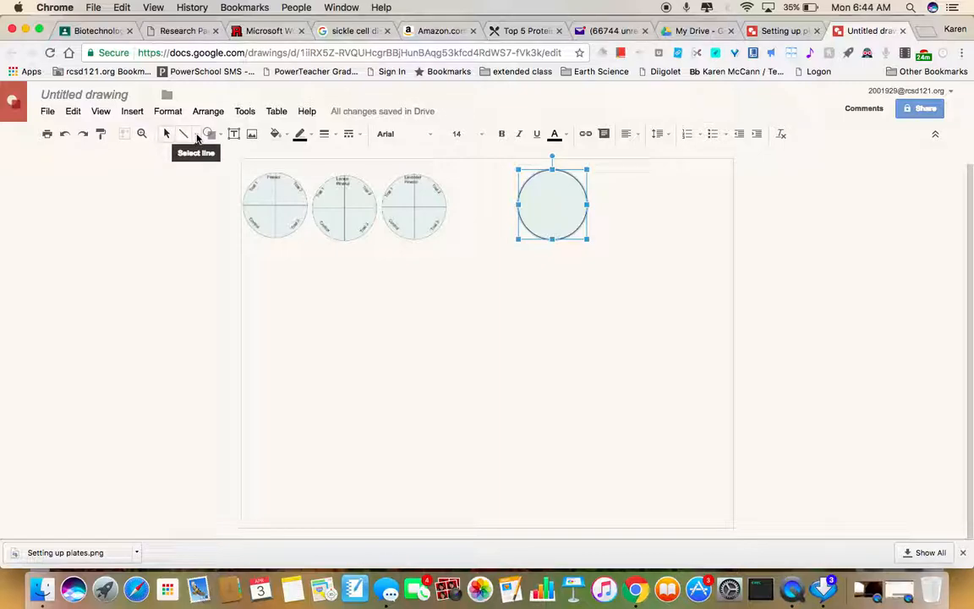
- Scribble a continuous horizontal zigzag streak inside the new circle, filling it from its upper edge to its lower edge
{"action": "left_click", "coordinate": [197, 137]}
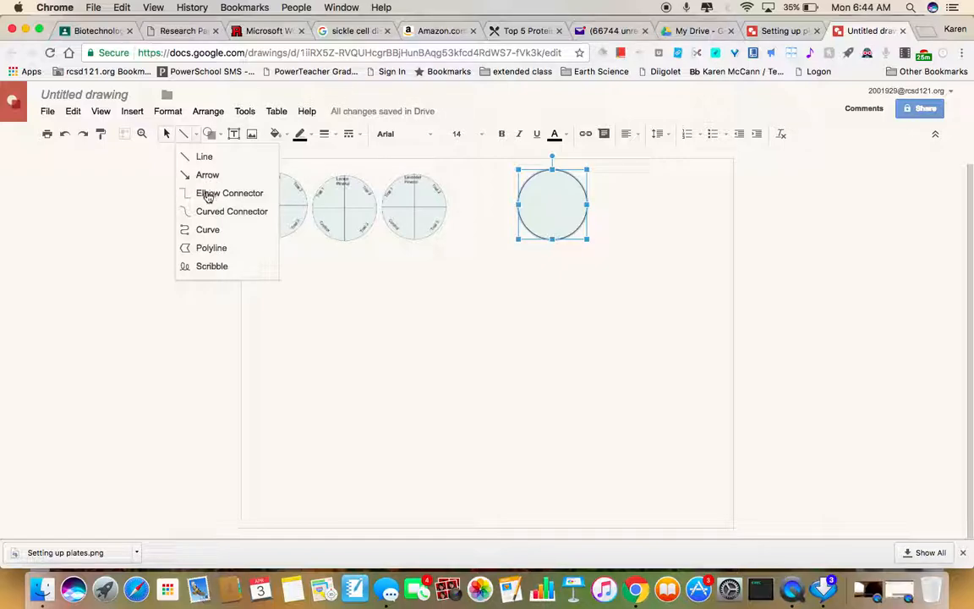
{"action": "left_click", "coordinate": [209, 266]}
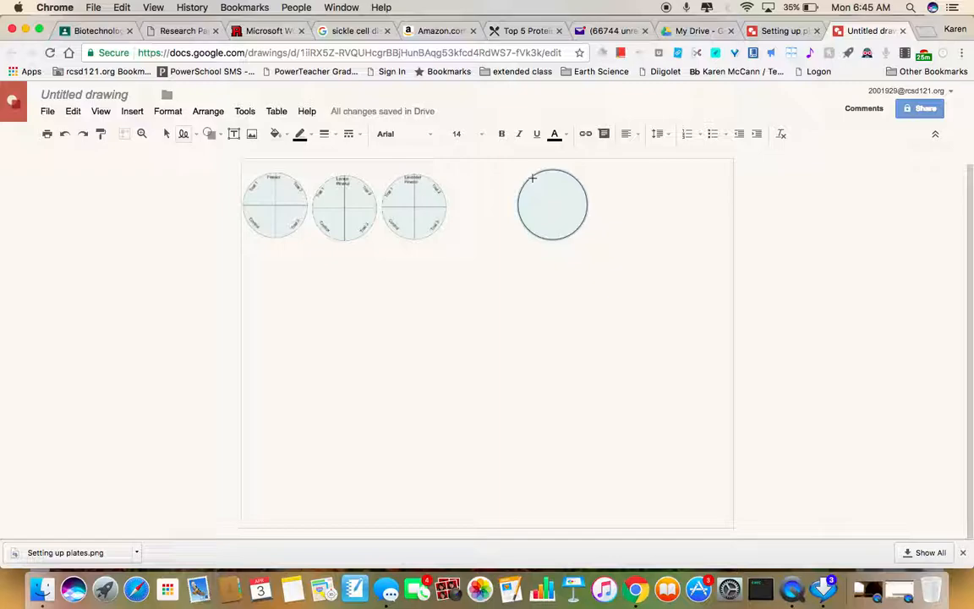
{"action": "mouse_move", "coordinate": [534, 177]}
{"action": "left_mouse_down"}
{"action": "mouse_move", "coordinate": [567, 176]}
{"action": "mouse_move", "coordinate": [528, 187]}
{"action": "mouse_move", "coordinate": [573, 186]}
{"action": "mouse_move", "coordinate": [520, 194]}
{"action": "mouse_move", "coordinate": [582, 195]}
{"action": "mouse_move", "coordinate": [518, 202]}
{"action": "mouse_move", "coordinate": [582, 199]}
{"action": "mouse_move", "coordinate": [520, 206]}
{"action": "mouse_move", "coordinate": [583, 206]}
{"action": "mouse_move", "coordinate": [524, 216]}
{"action": "mouse_move", "coordinate": [586, 213]}
{"action": "mouse_move", "coordinate": [528, 219]}
{"action": "mouse_move", "coordinate": [577, 220]}
{"action": "mouse_move", "coordinate": [542, 233]}
{"action": "left_mouse_up"}
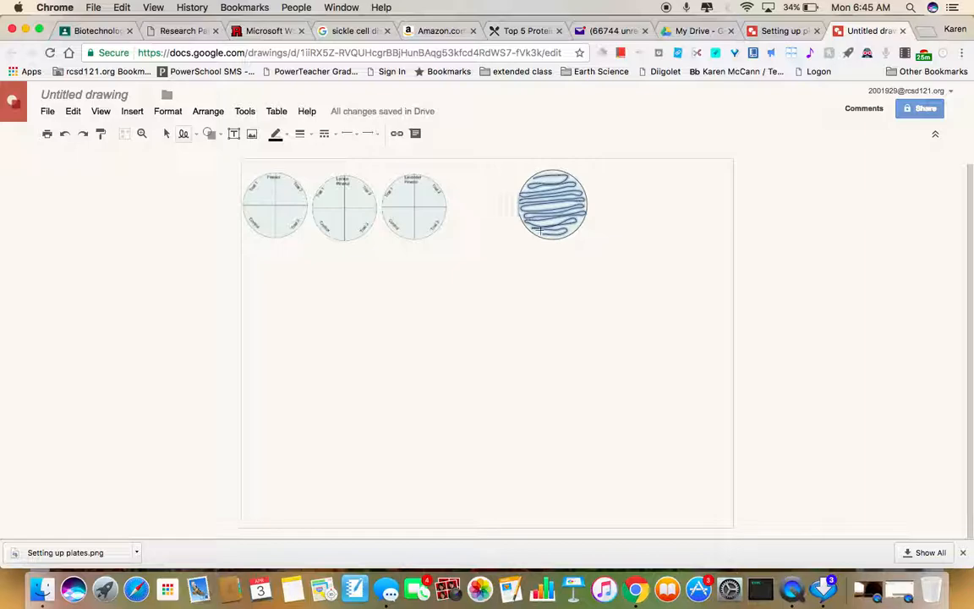
- Draw a loose freehand scribble in the empty area below the plates, then delete it
{"action": "mouse_move", "coordinate": [477, 281]}
{"action": "left_mouse_down"}
{"action": "mouse_move", "coordinate": [499, 361]}
{"action": "mouse_move", "coordinate": [363, 378]}
{"action": "mouse_move", "coordinate": [389, 330]}
{"action": "mouse_move", "coordinate": [442, 329]}
{"action": "mouse_move", "coordinate": [464, 304]}
{"action": "mouse_move", "coordinate": [405, 302]}
{"action": "mouse_move", "coordinate": [351, 307]}
{"action": "mouse_move", "coordinate": [340, 356]}
{"action": "mouse_move", "coordinate": [372, 377]}
{"action": "mouse_move", "coordinate": [404, 338]}
{"action": "mouse_move", "coordinate": [461, 328]}
{"action": "mouse_move", "coordinate": [480, 370]}
{"action": "mouse_move", "coordinate": [530, 341]}
{"action": "left_mouse_up"}
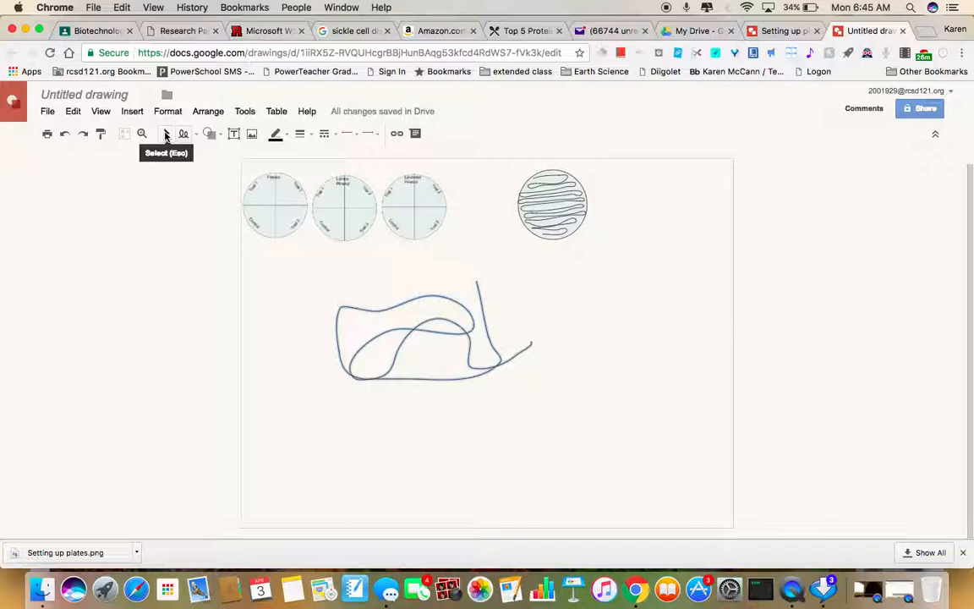
{"action": "left_click", "coordinate": [165, 135]}
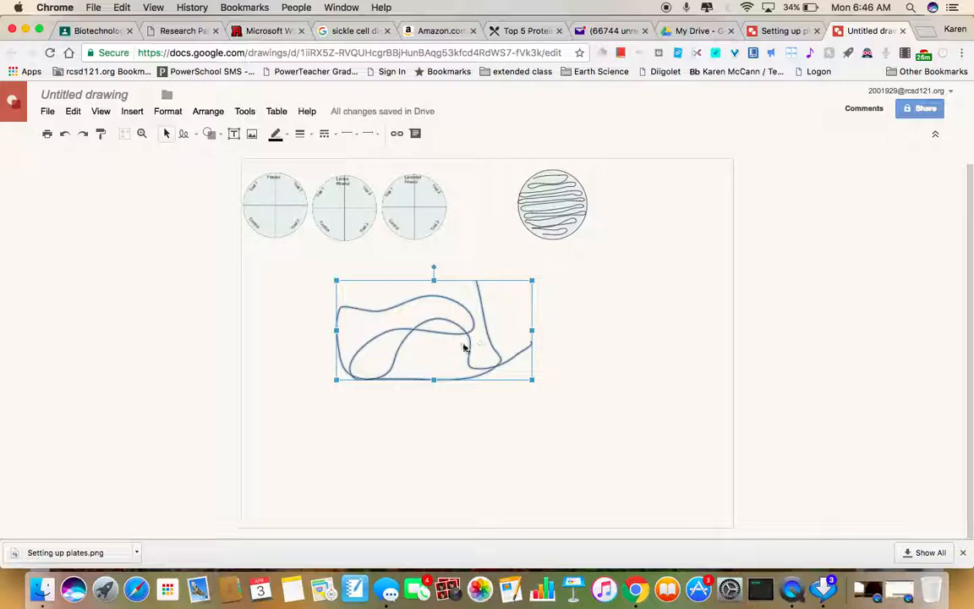
{"action": "left_click", "coordinate": [551, 203]}
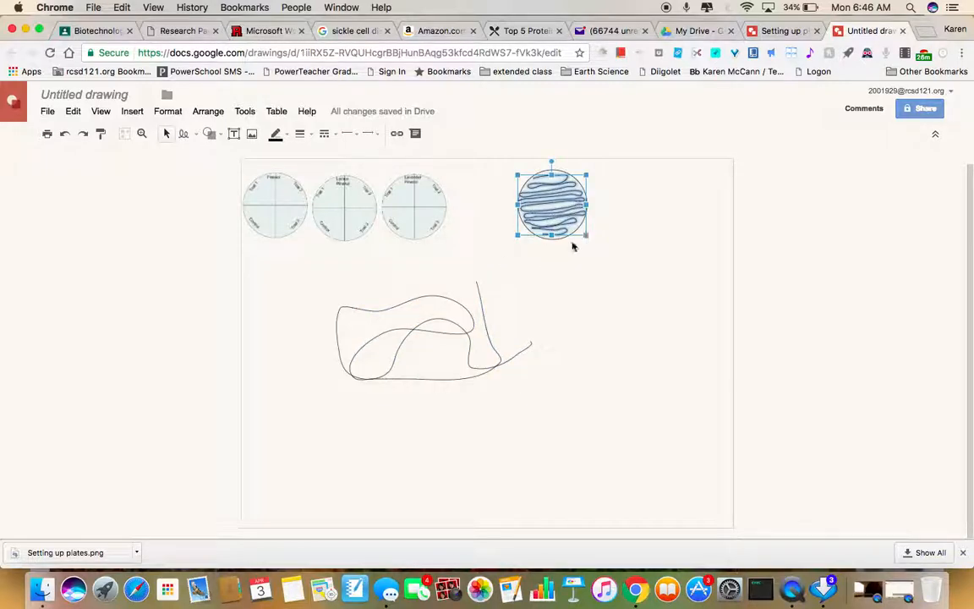
{"action": "left_click", "coordinate": [385, 208]}
{"action": "left_click", "coordinate": [427, 338]}
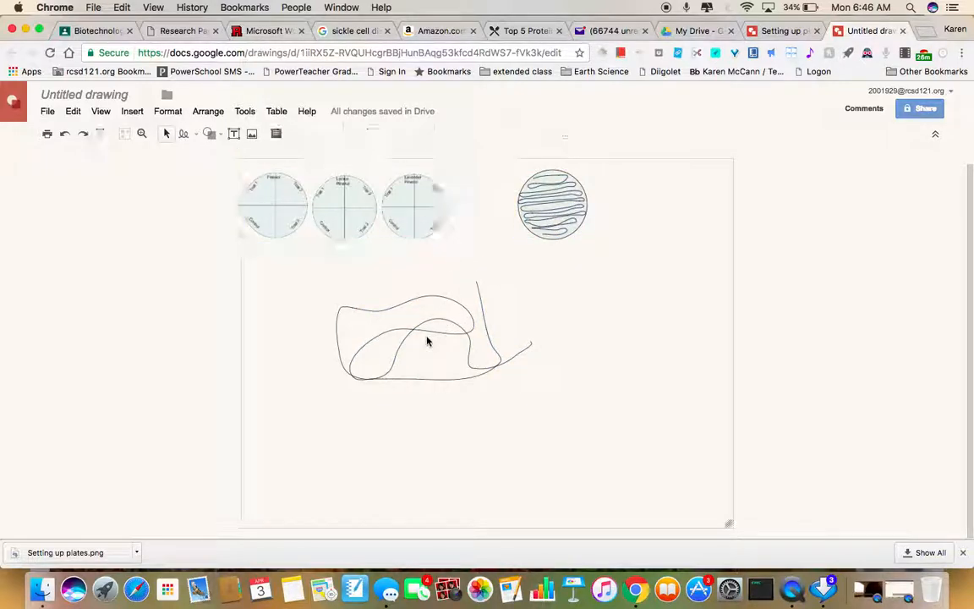
{"action": "left_click", "coordinate": [425, 333]}
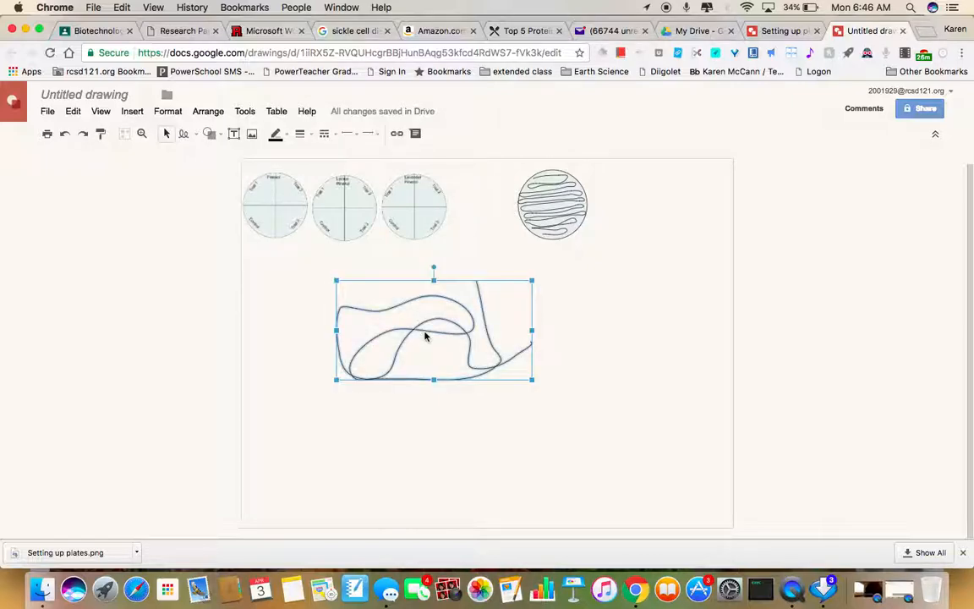
{"action": "key", "text": "BackSpace"}
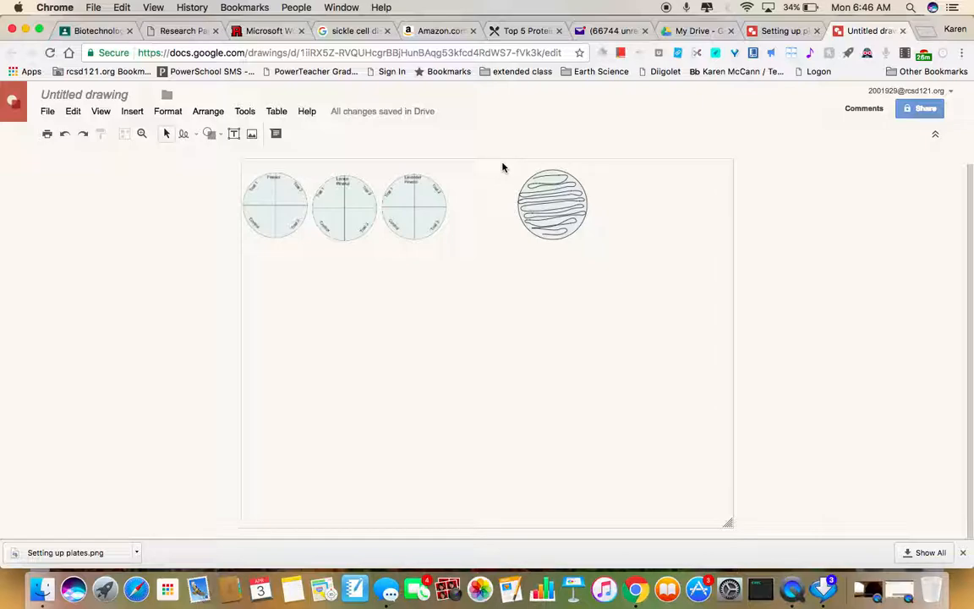
- Duplicate the streaked circle with its zigzag, place the copy near the canvas's right edge, and rotate it a quarter turn counterclockwise
{"action": "left_click_drag", "start_coordinate": [502, 163], "coordinate": [607, 257]}
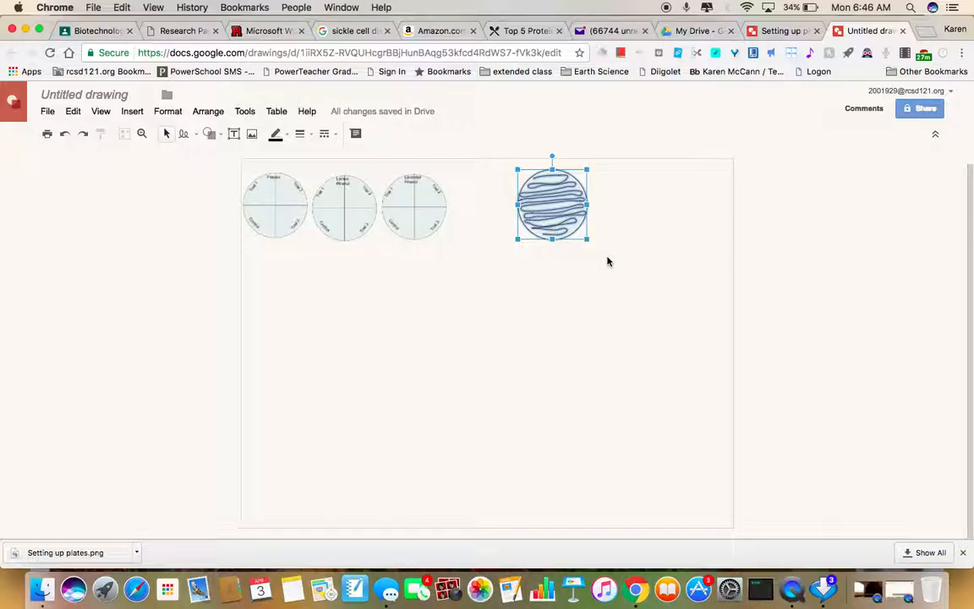
{"action": "key", "text": "super+c"}
{"action": "key", "text": "super+v"}
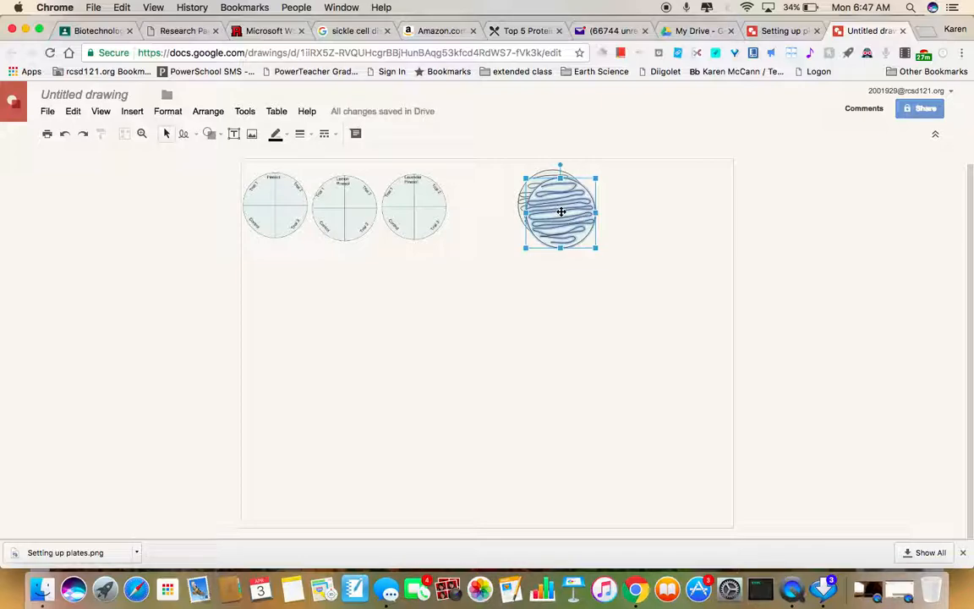
{"action": "left_click_drag", "start_coordinate": [560, 211], "coordinate": [682, 204]}
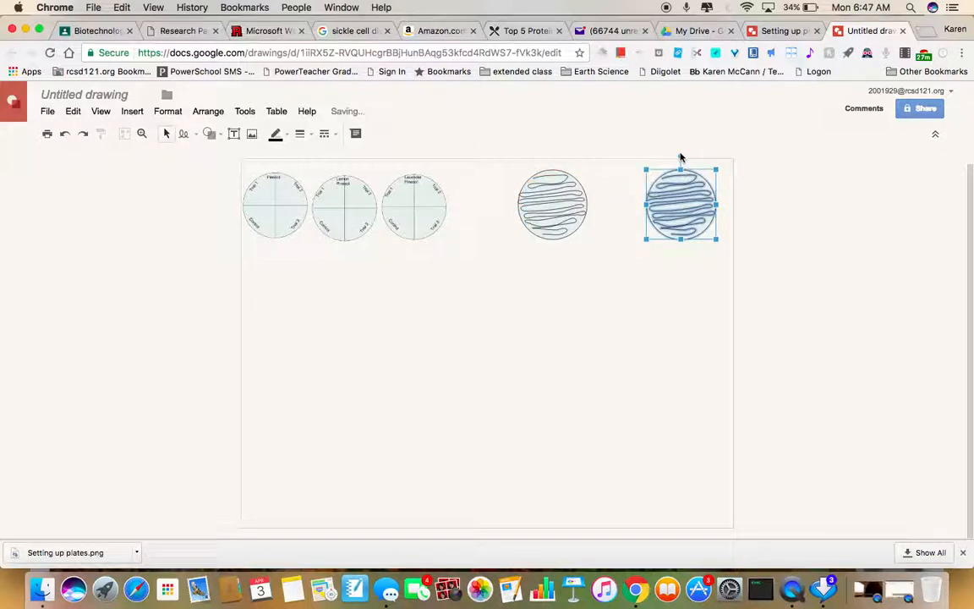
{"action": "left_click_drag", "start_coordinate": [681, 156], "coordinate": [645, 207]}
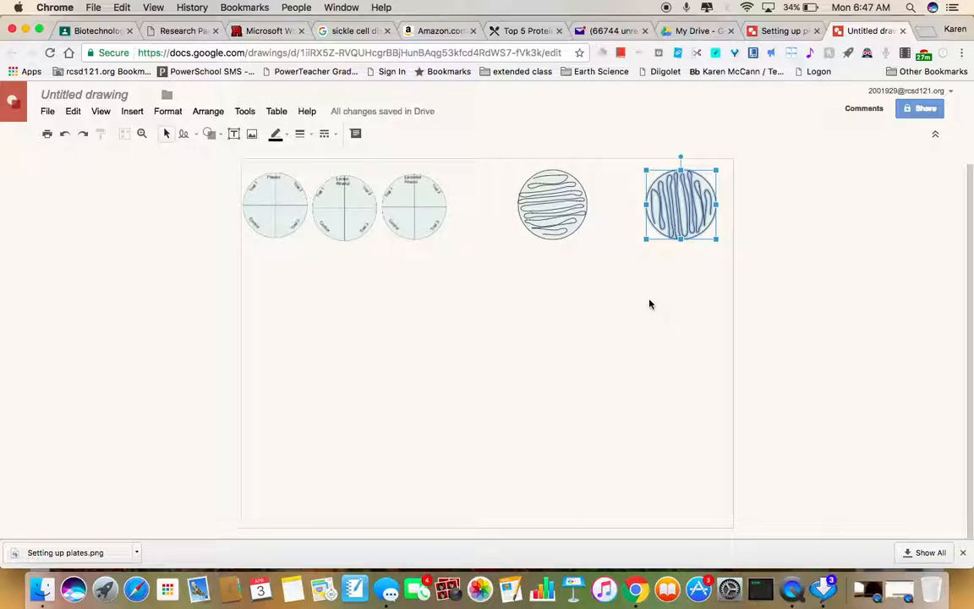
{"action": "left_click", "coordinate": [650, 304]}
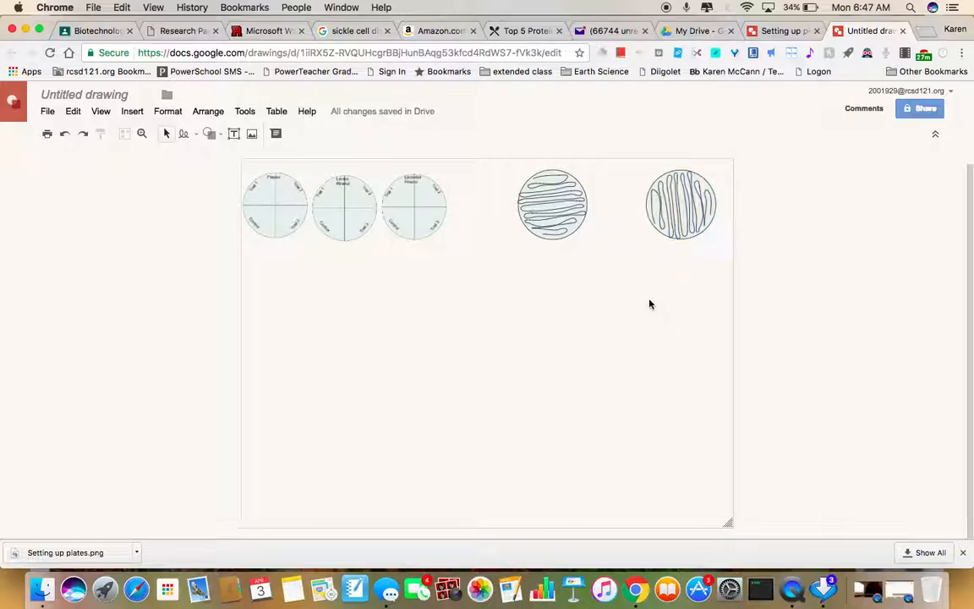
- Scribble a horizontal zigzag across the rotated circle's vertical streaks to form a crosshatch pattern
{"action": "left_click", "coordinate": [183, 135]}
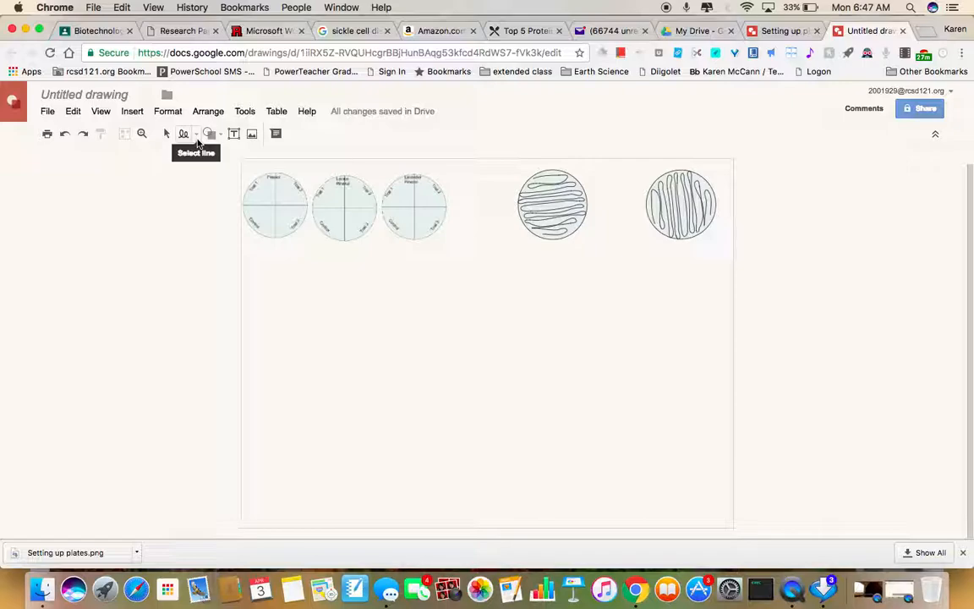
{"action": "left_click", "coordinate": [196, 135]}
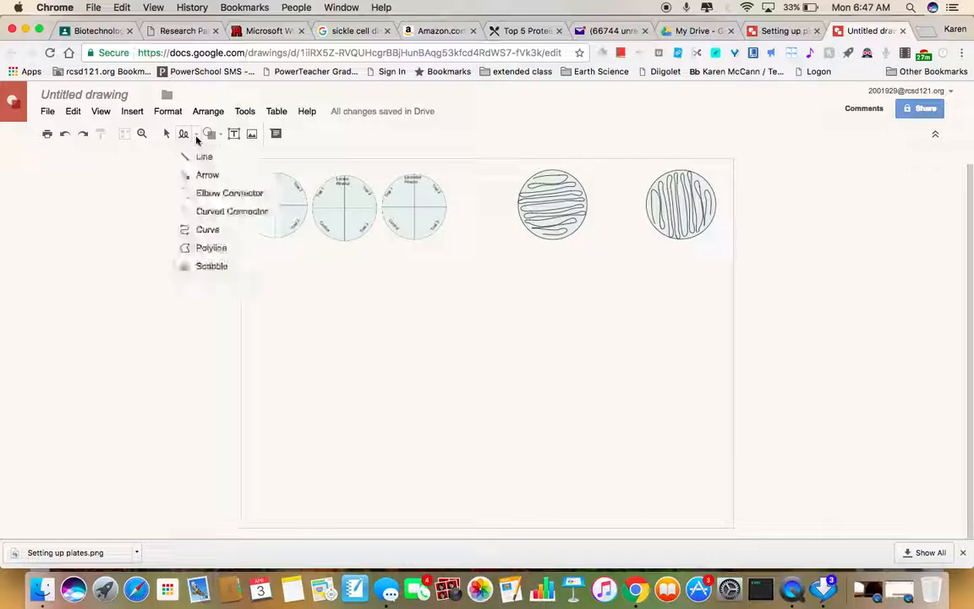
{"action": "left_click", "coordinate": [200, 267]}
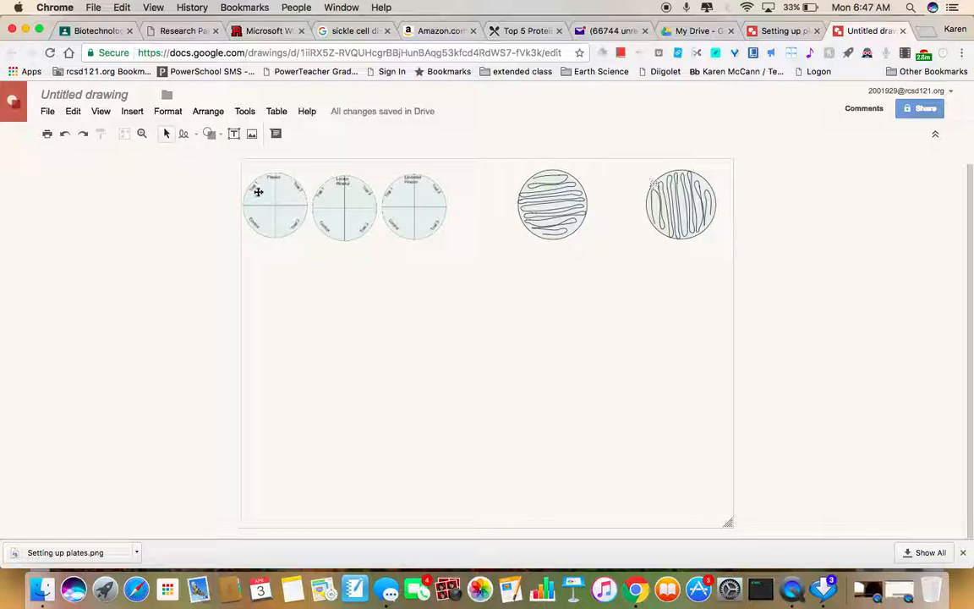
{"action": "left_click", "coordinate": [184, 133]}
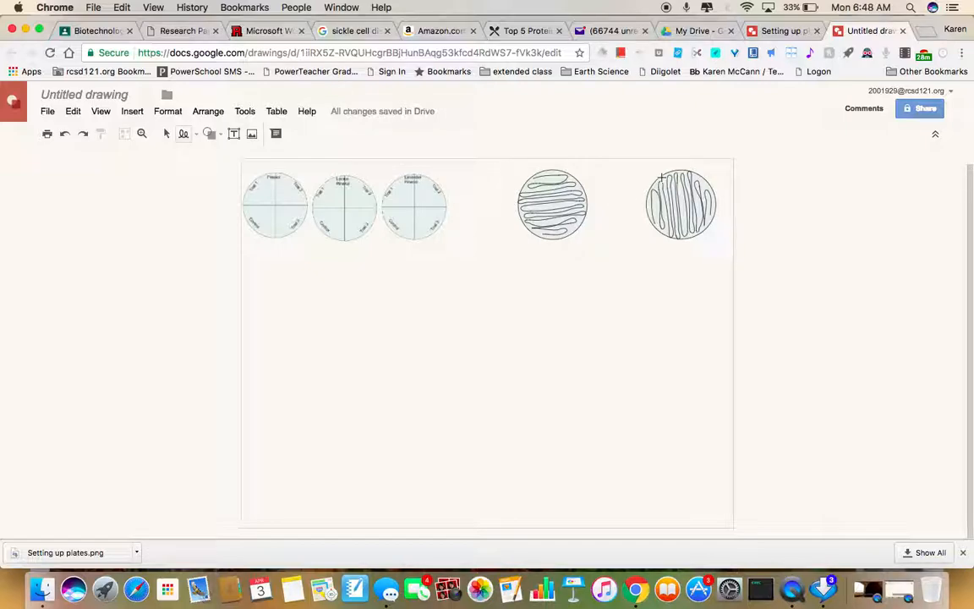
{"action": "mouse_move", "coordinate": [667, 178]}
{"action": "left_mouse_down"}
{"action": "mouse_move", "coordinate": [698, 179]}
{"action": "mouse_move", "coordinate": [653, 188]}
{"action": "mouse_move", "coordinate": [707, 184]}
{"action": "mouse_move", "coordinate": [651, 198]}
{"action": "mouse_move", "coordinate": [713, 196]}
{"action": "mouse_move", "coordinate": [650, 203]}
{"action": "mouse_move", "coordinate": [717, 207]}
{"action": "mouse_move", "coordinate": [651, 217]}
{"action": "mouse_move", "coordinate": [657, 207]}
{"action": "mouse_move", "coordinate": [686, 218]}
{"action": "mouse_move", "coordinate": [713, 214]}
{"action": "mouse_move", "coordinate": [659, 227]}
{"action": "mouse_move", "coordinate": [702, 230]}
{"action": "left_mouse_up"}
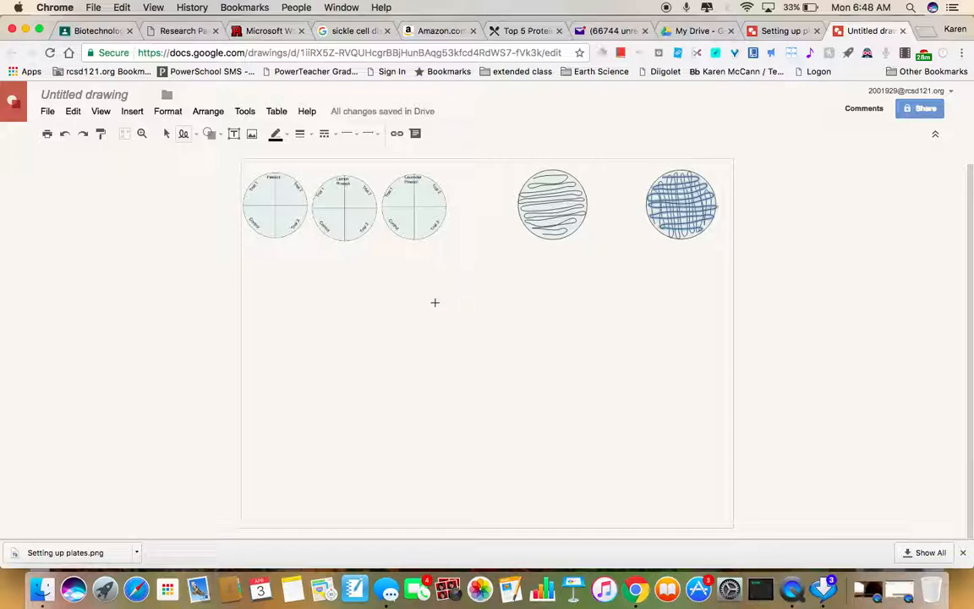
- Draw a figure-eight scribble in the empty middle of the canvas and delete it
{"action": "mouse_move", "coordinate": [437, 313]}
{"action": "left_mouse_down"}
{"action": "mouse_move", "coordinate": [393, 363]}
{"action": "mouse_move", "coordinate": [376, 326]}
{"action": "mouse_move", "coordinate": [461, 329]}
{"action": "mouse_move", "coordinate": [498, 291]}
{"action": "mouse_move", "coordinate": [433, 333]}
{"action": "left_mouse_up"}
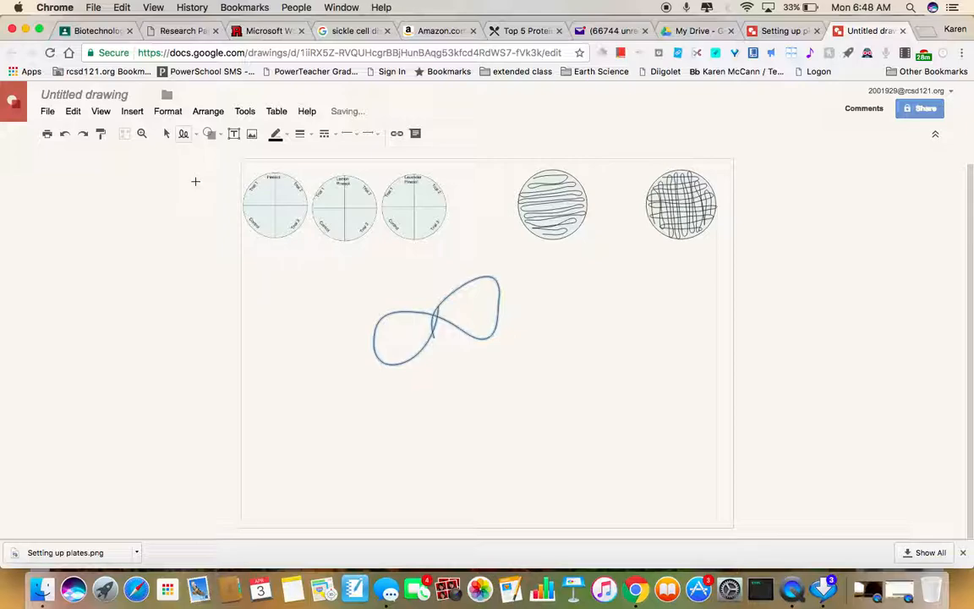
{"action": "left_click", "coordinate": [166, 135]}
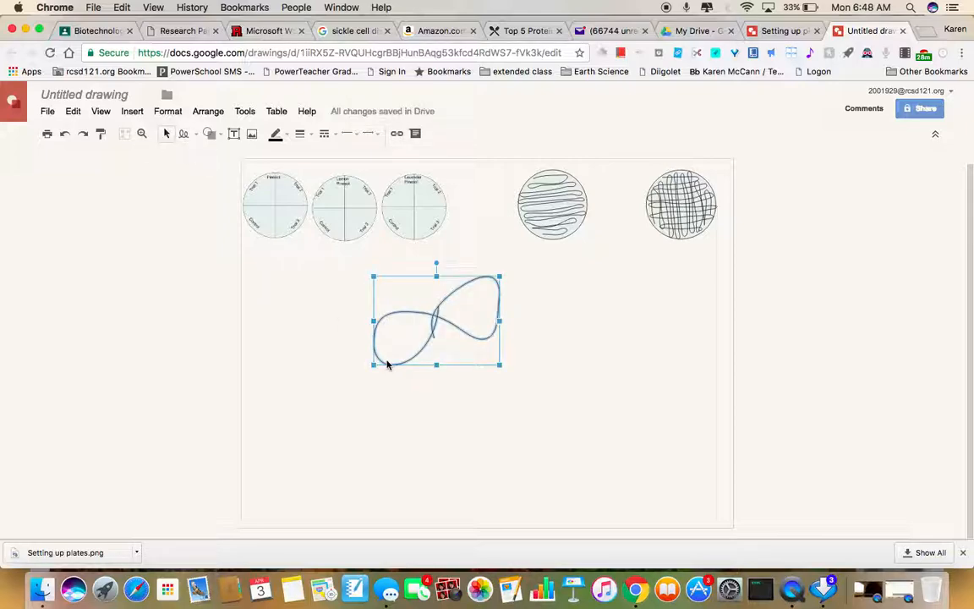
{"action": "key", "text": "Delete"}
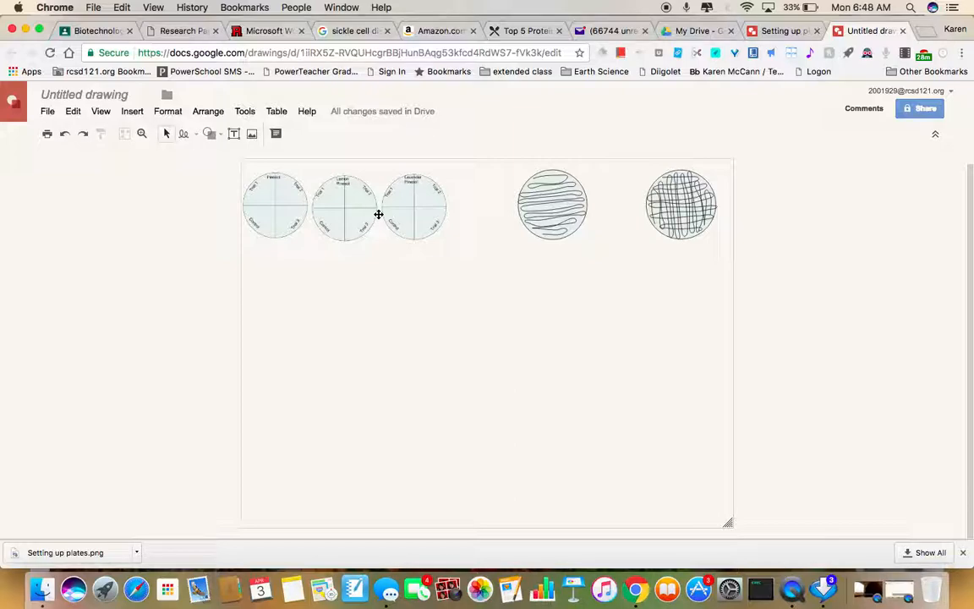
- Draw an arrow from the three-plate image to the left edge of the first streaked circle
{"action": "left_click", "coordinate": [197, 137]}
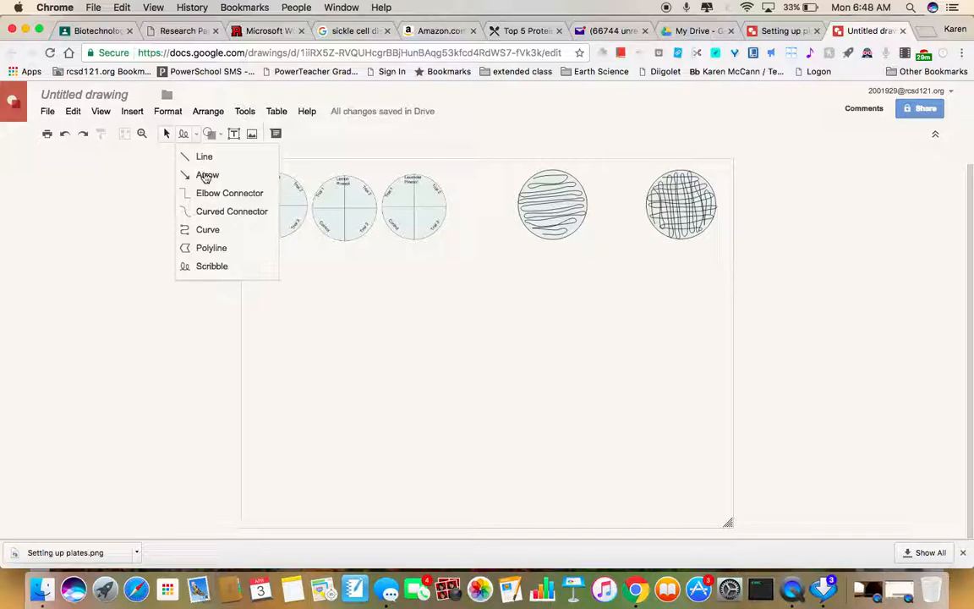
{"action": "left_click", "coordinate": [206, 175]}
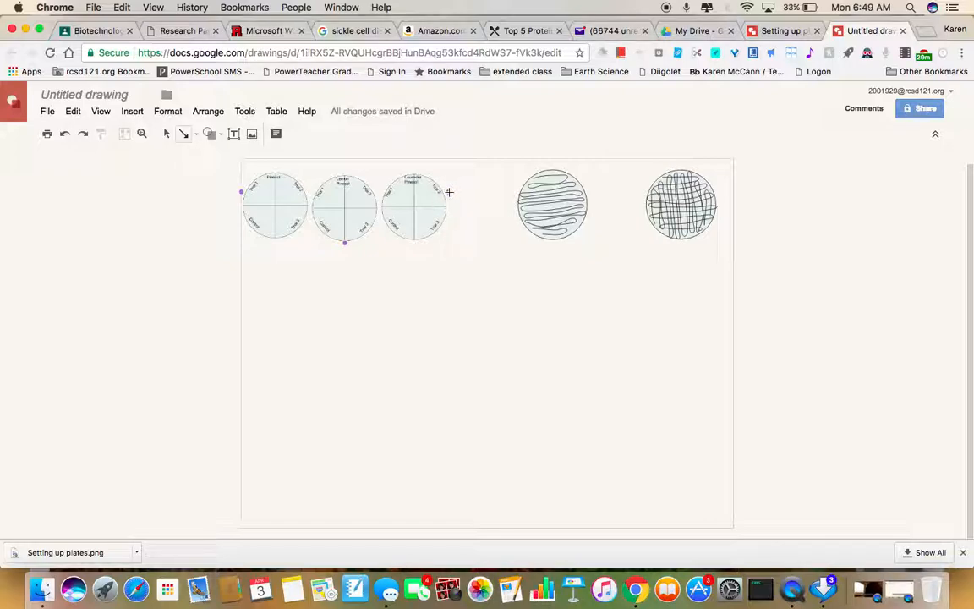
{"action": "left_click_drag", "start_coordinate": [452, 208], "coordinate": [512, 206]}
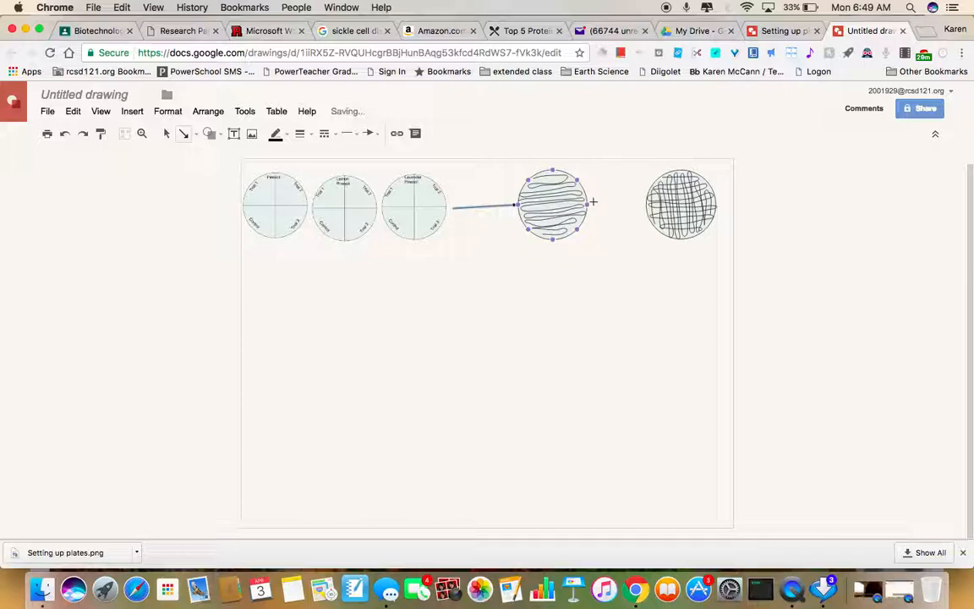
- Draw an arrow from the first streaked circle to the crosshatched circle and set its line weight to 3px
{"action": "left_click_drag", "start_coordinate": [596, 203], "coordinate": [644, 204]}
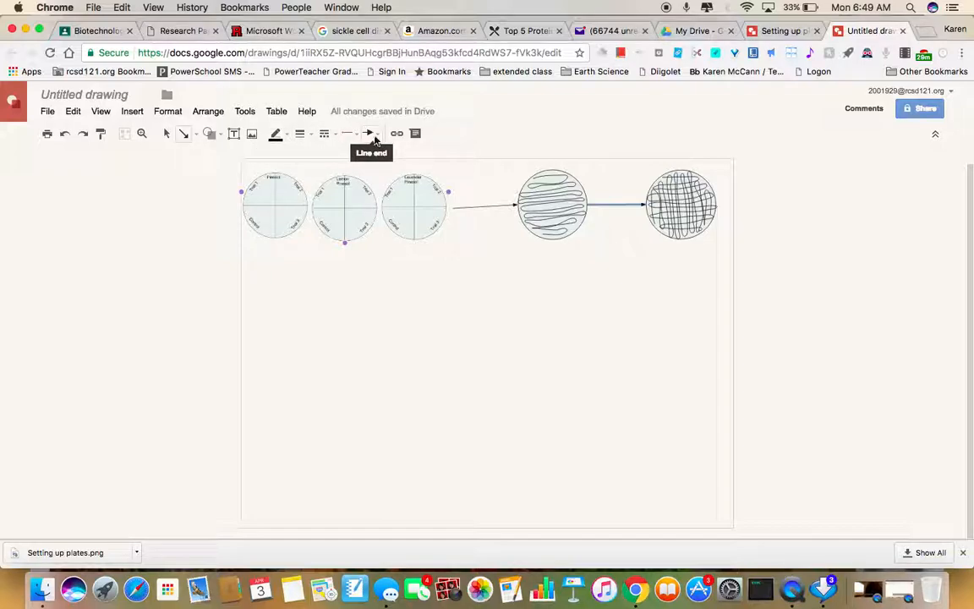
{"action": "left_click", "coordinate": [311, 139]}
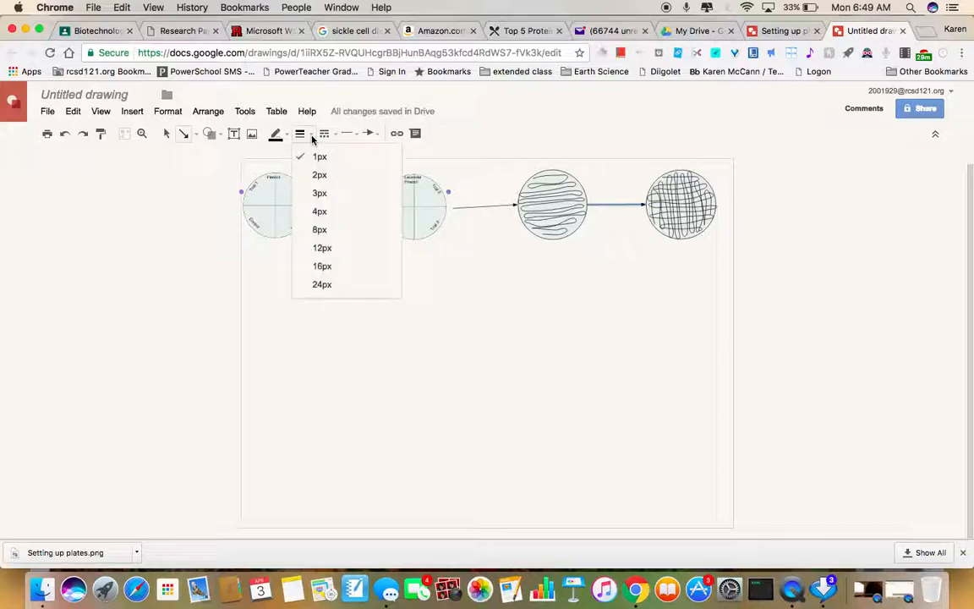
{"action": "left_click", "coordinate": [317, 193]}
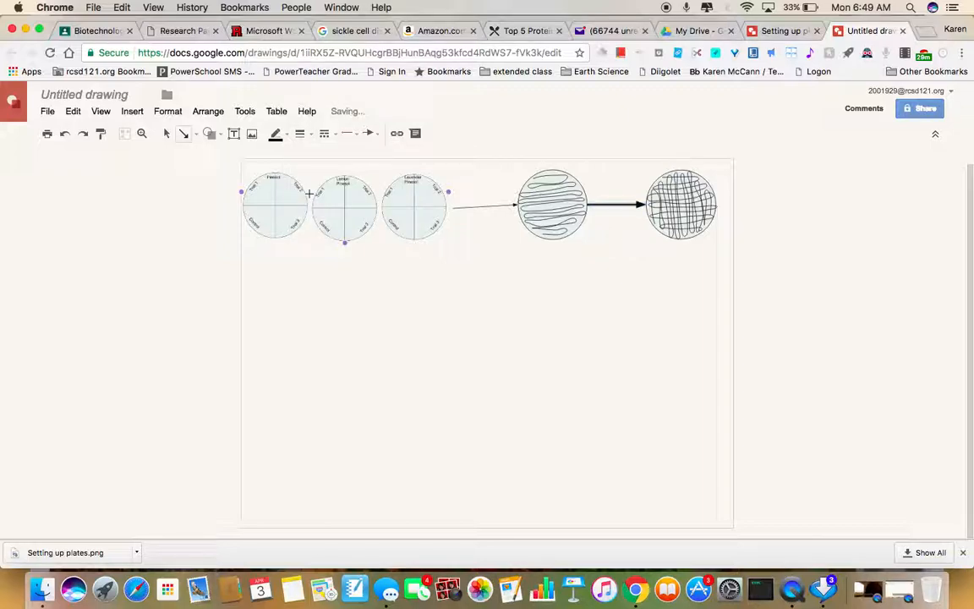